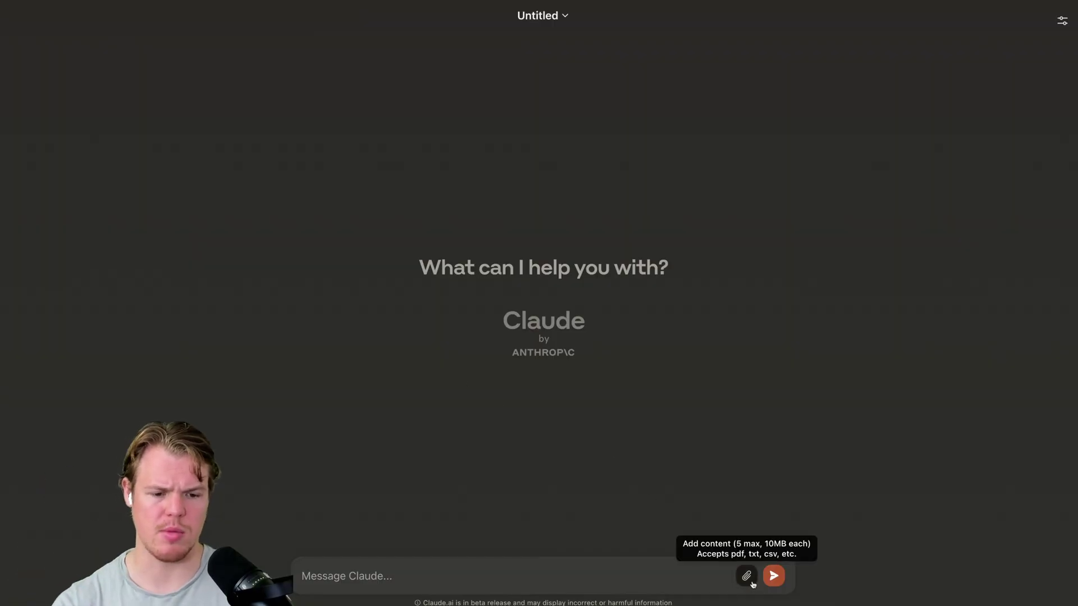
- Attach Global Warming Study.pdf and check its extracted-text preview
click(746, 576)
click(385, 572)
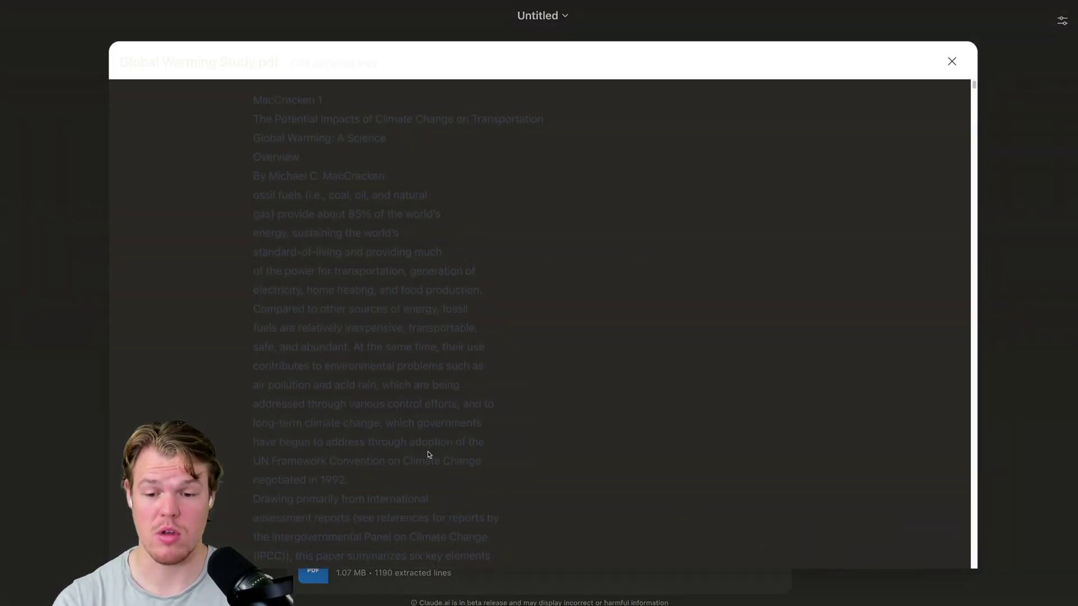
scroll(971, 153, down, 5)
click(951, 61)
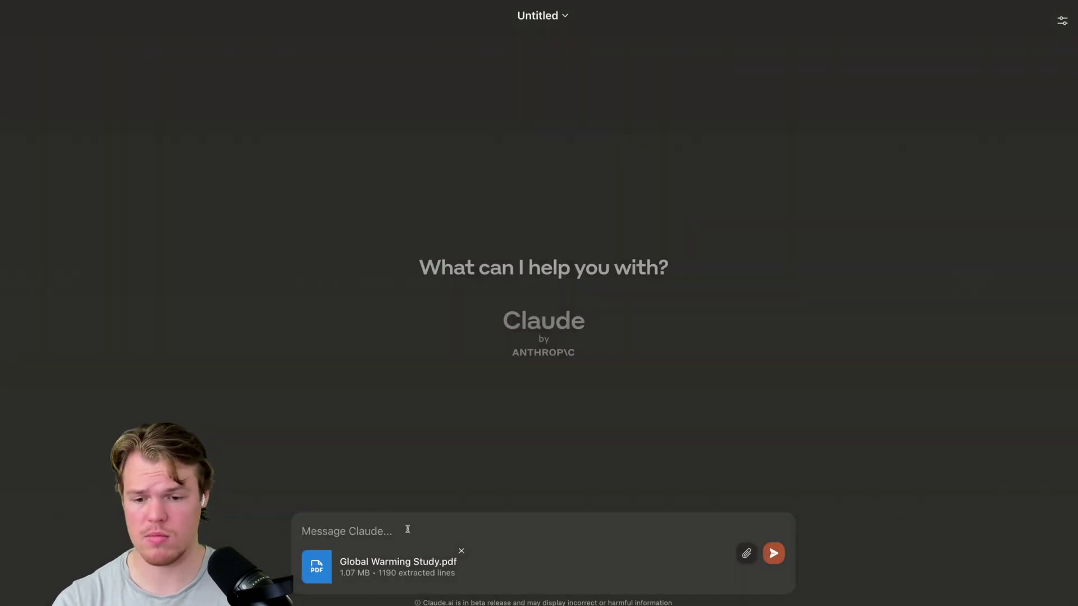
- Send the PDF to Claude with the prompt 'Summarize this PDF'
text(Summar)
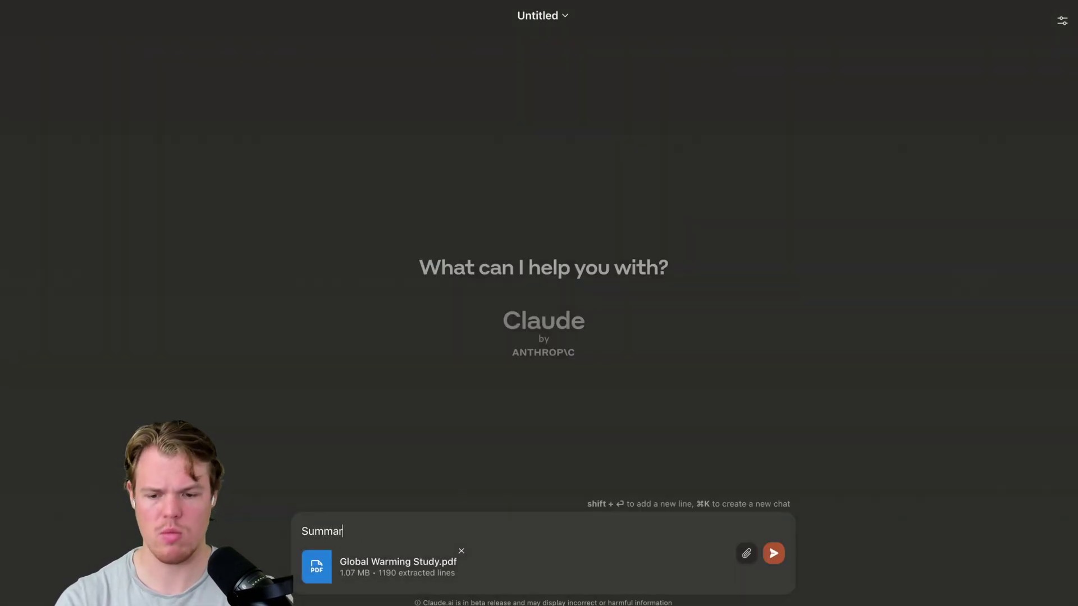
text(t)
text(ze this PDF)
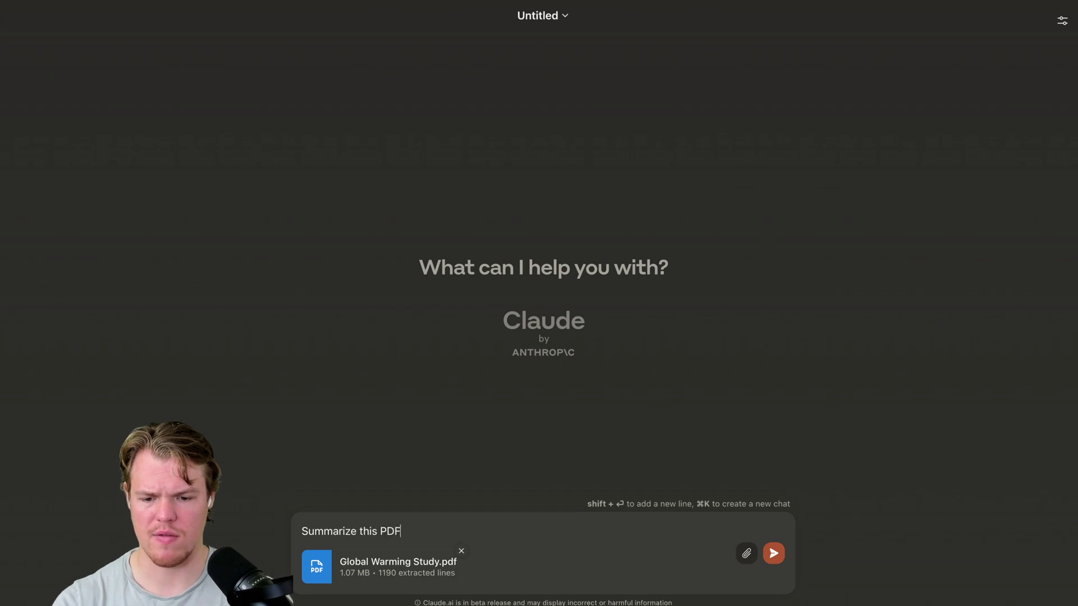
key(super+a)
click(419, 496)
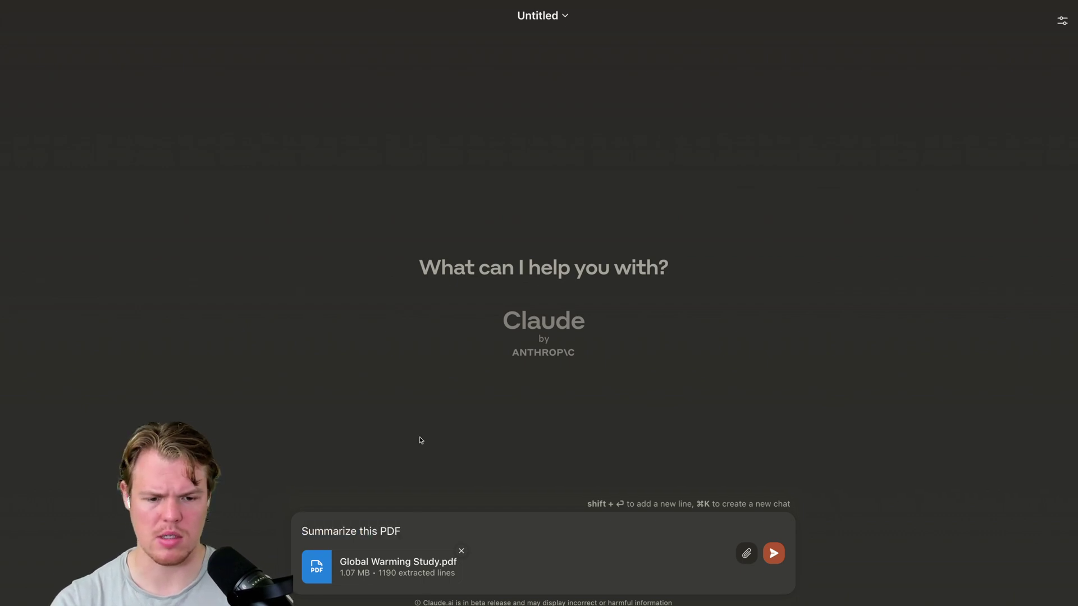
click(773, 554)
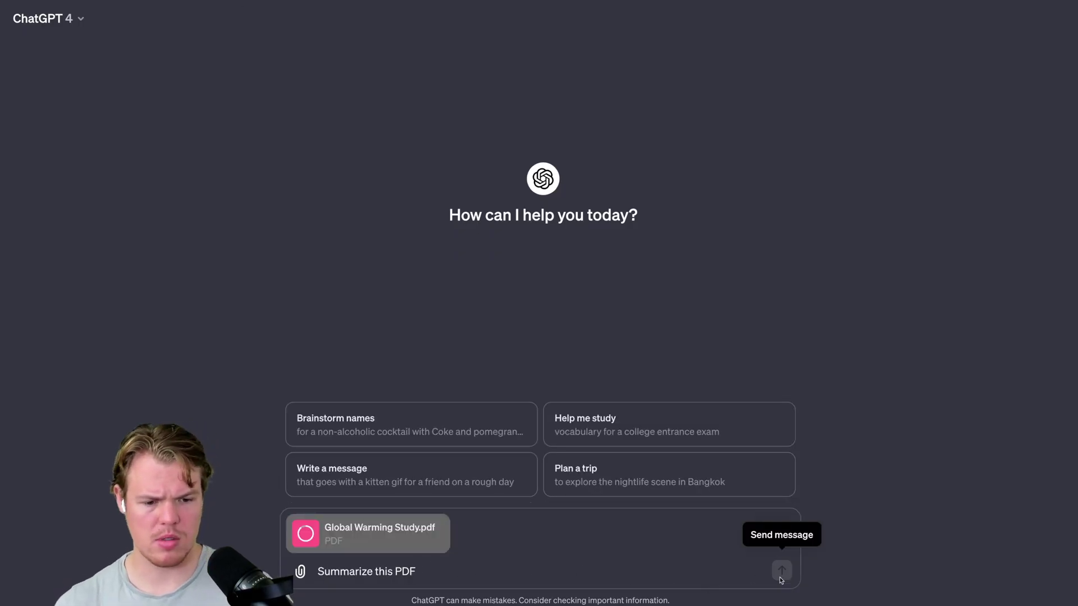
- Send the PDF and summarize prompt to ChatGPT, then draft the follow-up 'Output in bullet points'
click(788, 578)
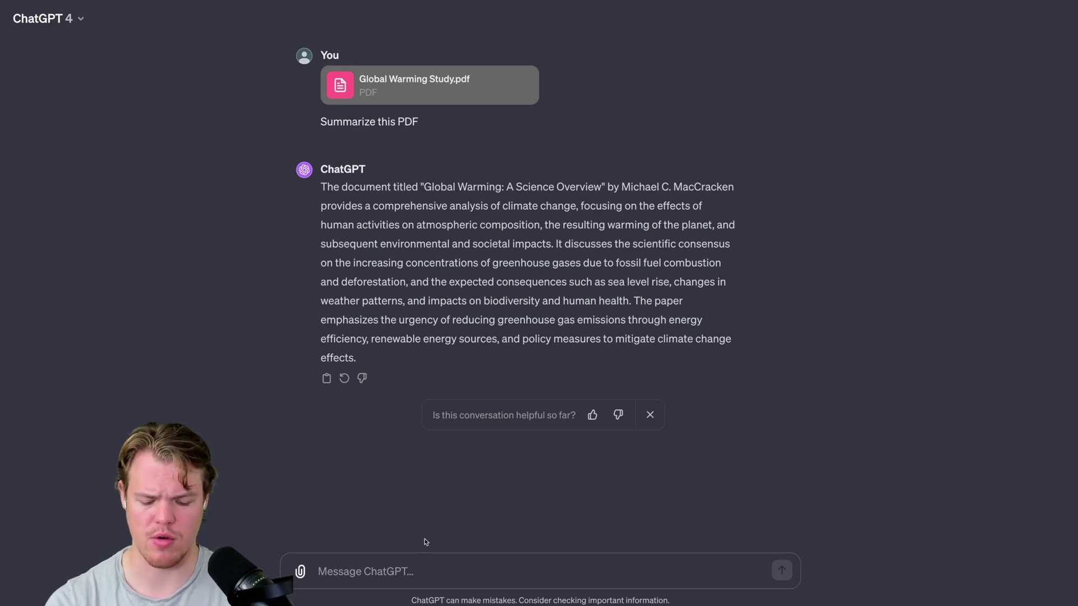
text(Output in)
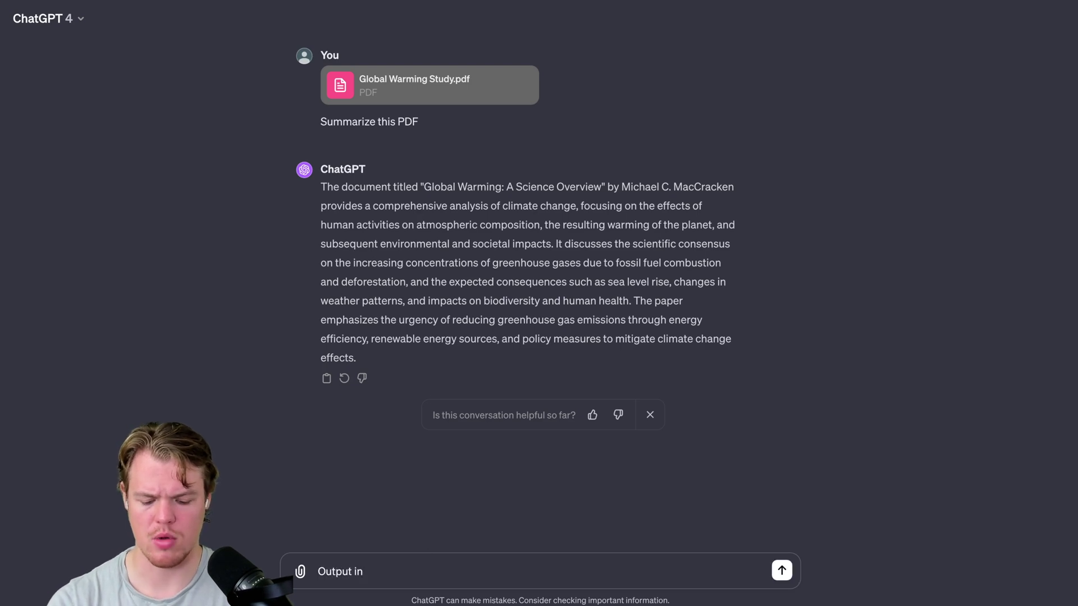
text( bullet points)
- Send the bullet-points follow-up in ChatGPT, then start a new empty chat
key(Return)
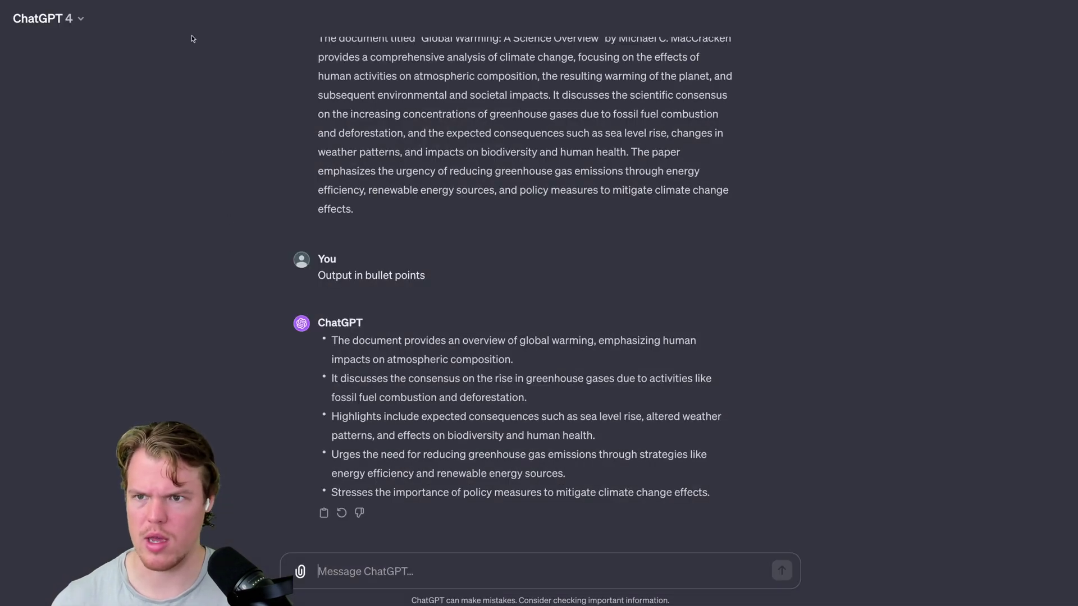
key(ctrl+shift+o)
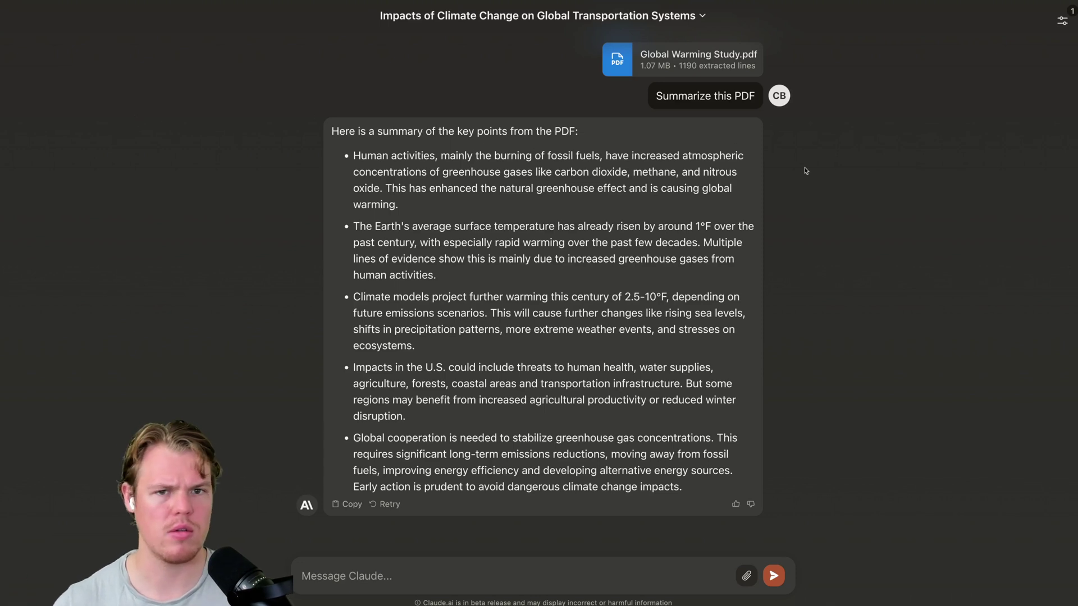
- Start a new Claude chat and type 'Generate an image of a dog eating a pineapple'
key(super+k)
text(G)
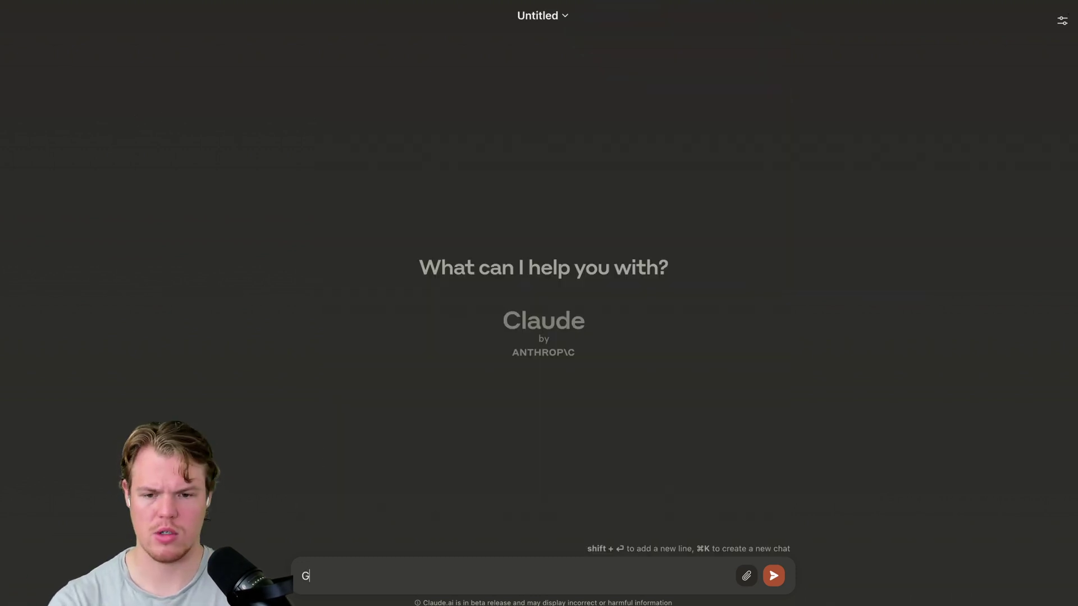
text(enerate an image of)
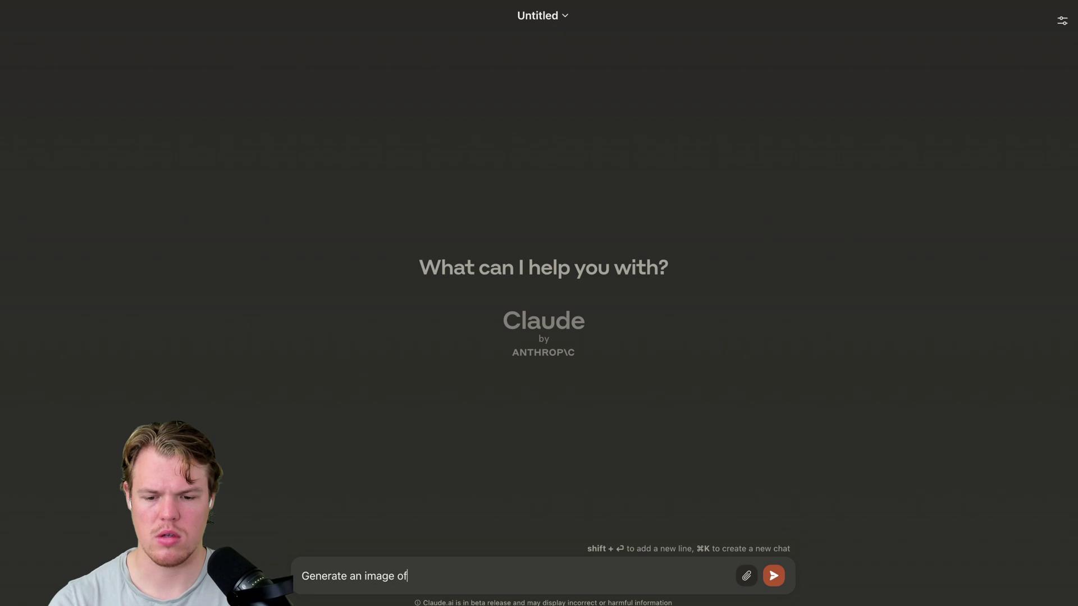
text( a dog ea)
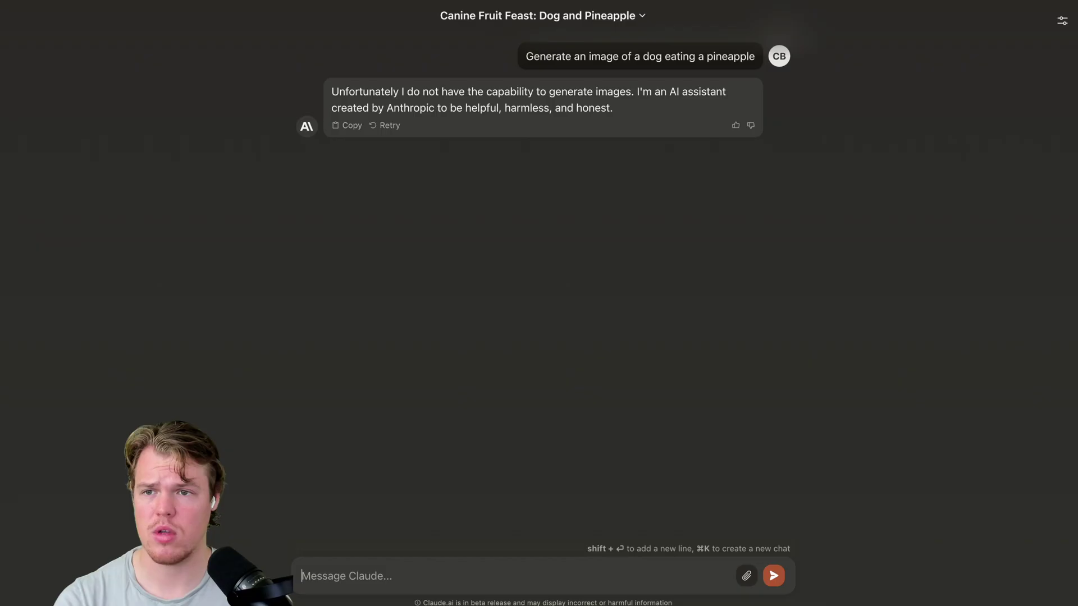
- Select the whole dog-and-pineapple prompt in the Claude chat
triple_click(556, 52)
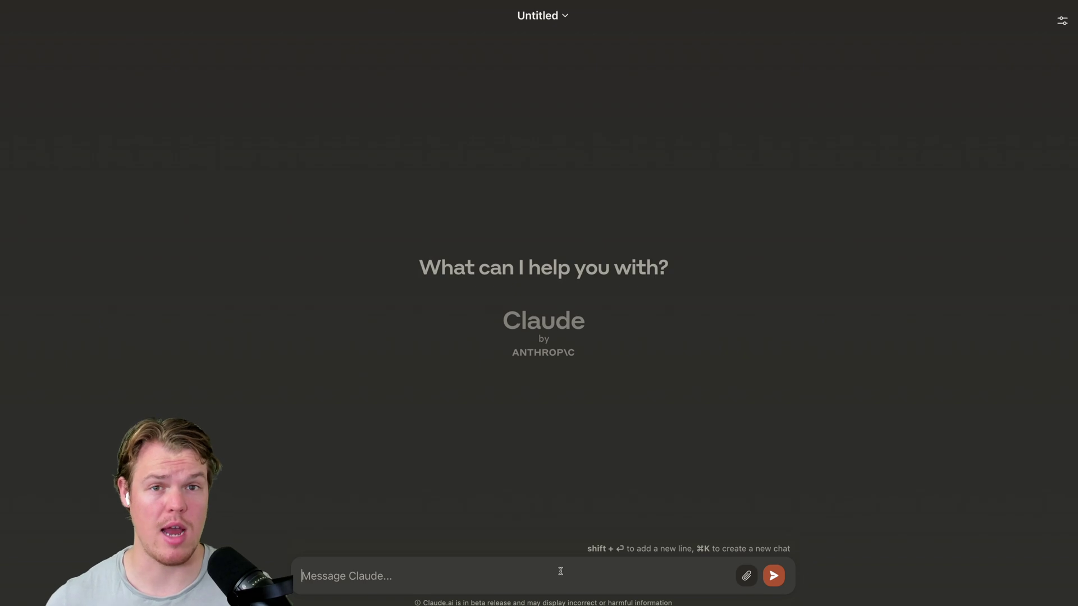
- Type 'Generate JSX based on this image' into Claude's message box
text(Generate JSX based on thi)
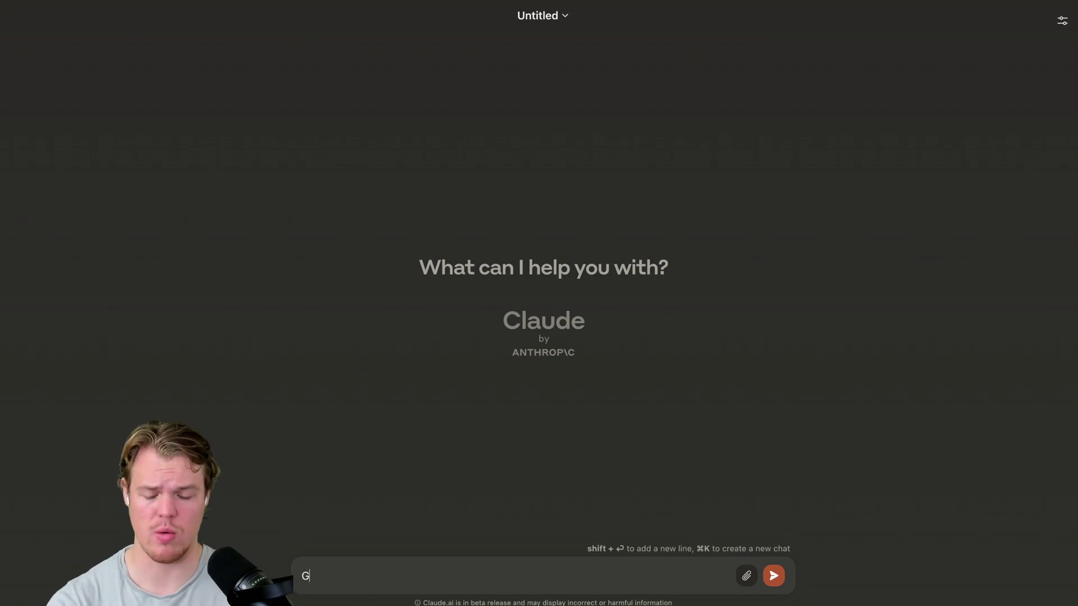
text(s image)
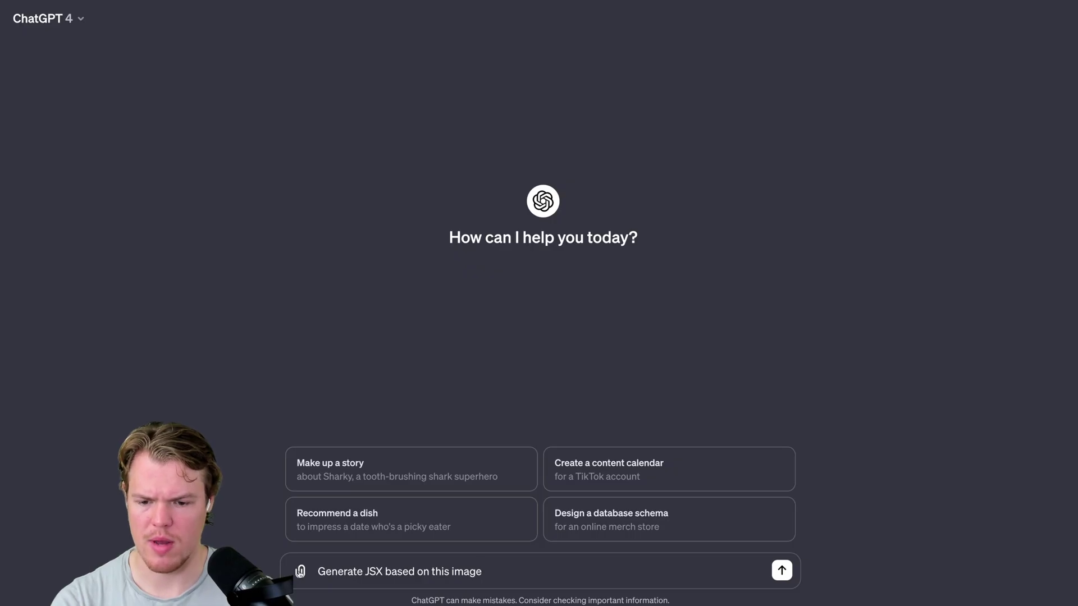
- Paste the Zapier dashboard screenshot, preview it full size, and send it with the JSX prompt
key(ctrl+v)
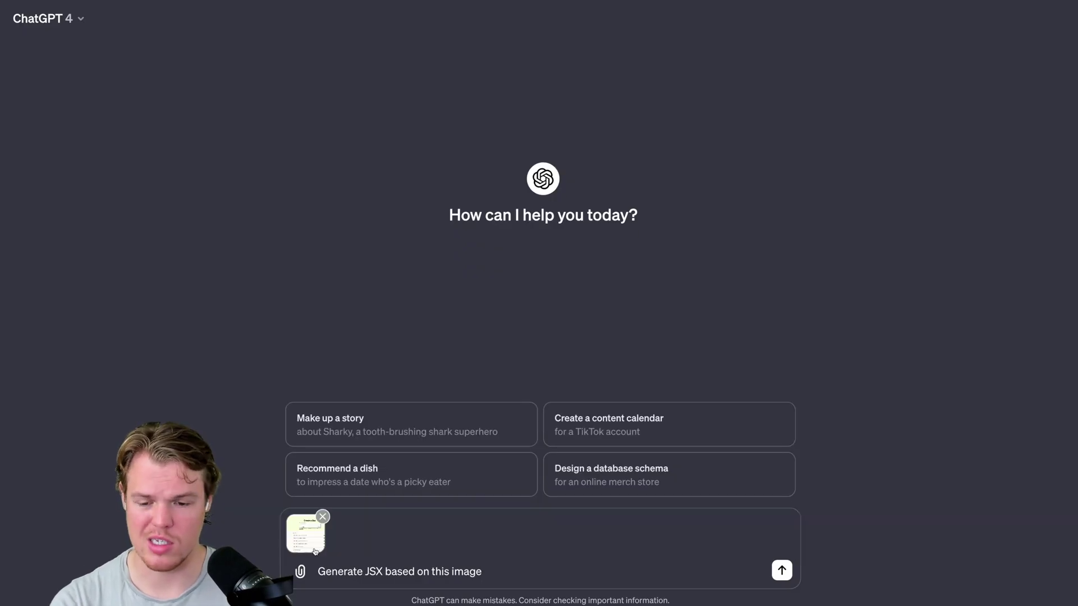
click(317, 550)
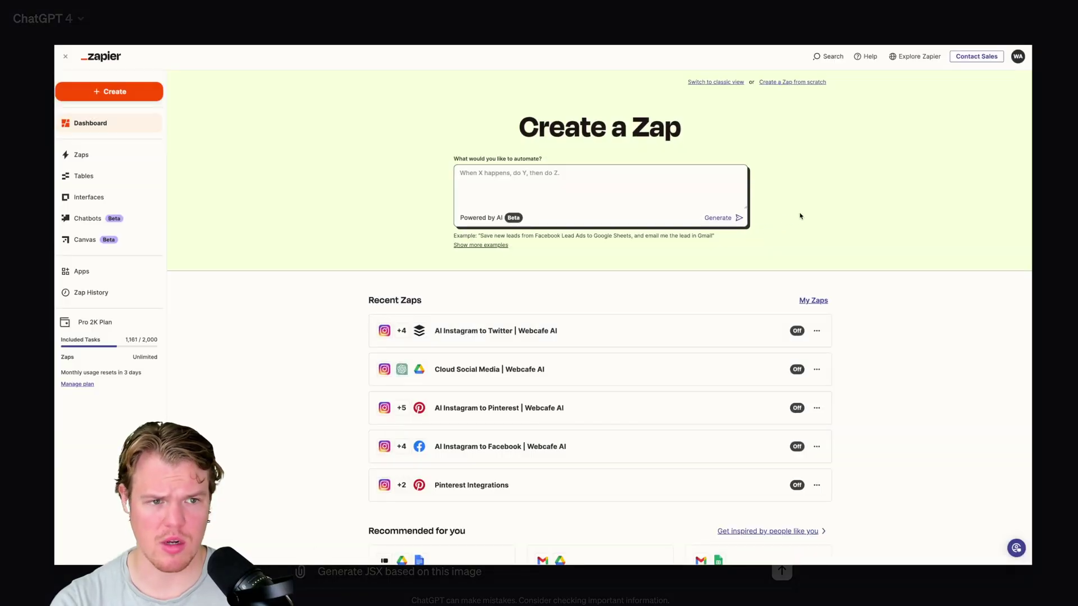
key(Escape)
key(Return)
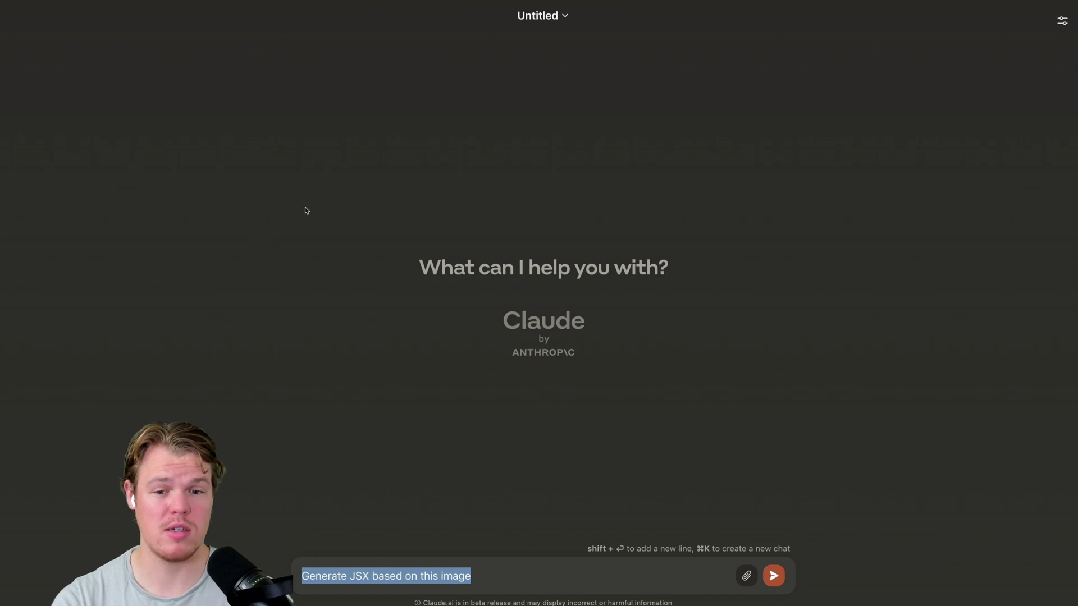
- Clear the old JSX prompt from Claude's message box
click(325, 213)
double_click(457, 576)
key(ctrl+a)
key(BackSpace)
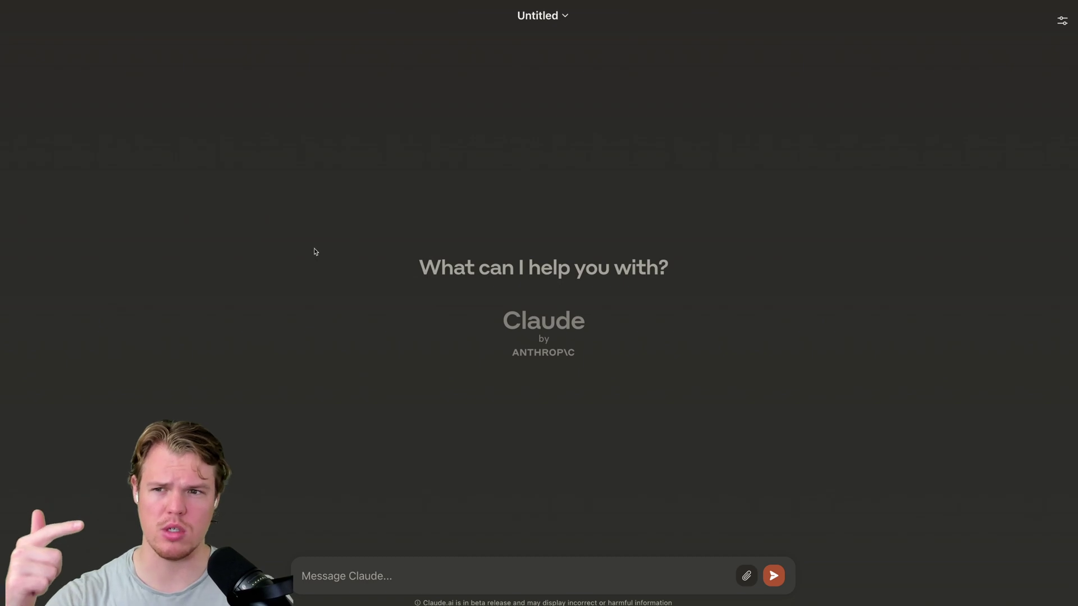
- Type 'Find me recent articles about the storm in California' in Claude
text(Find me )
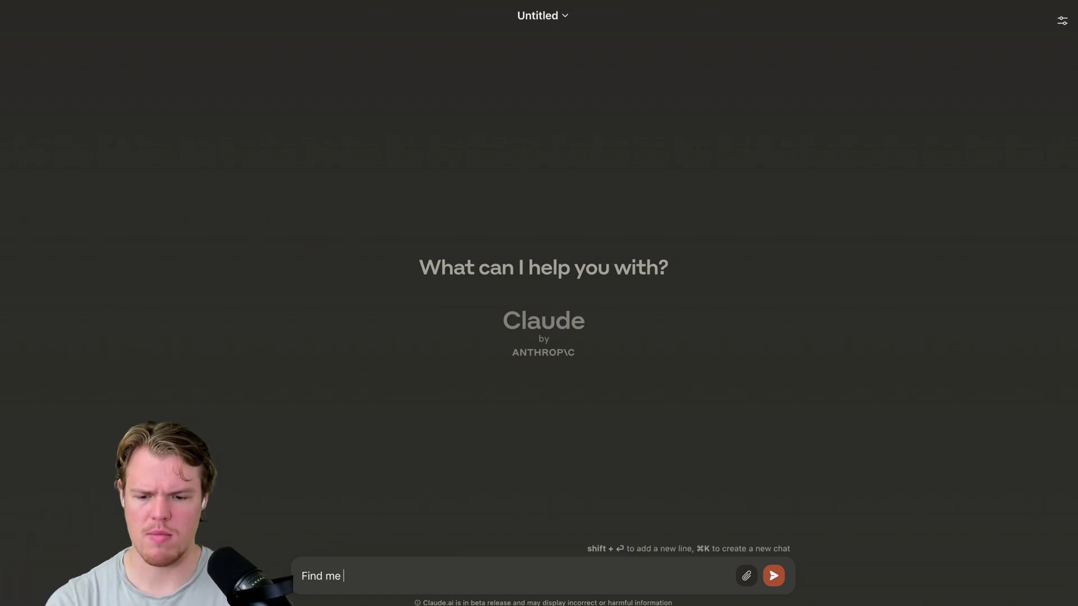
text(recent arti)
key(BackSpace)
key(BackSpace)
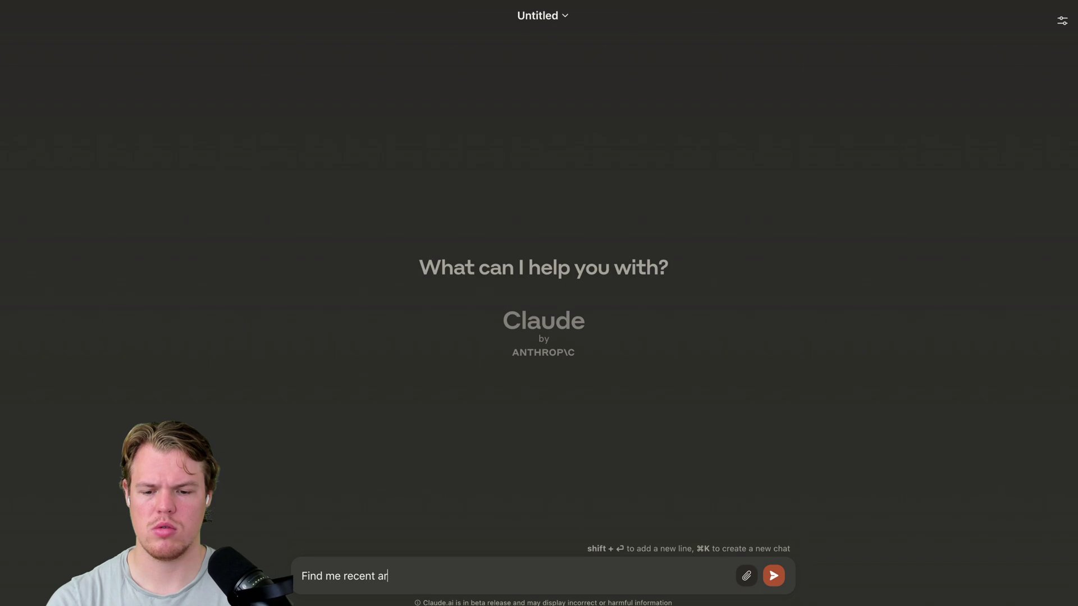
text(ticles about the storm i)
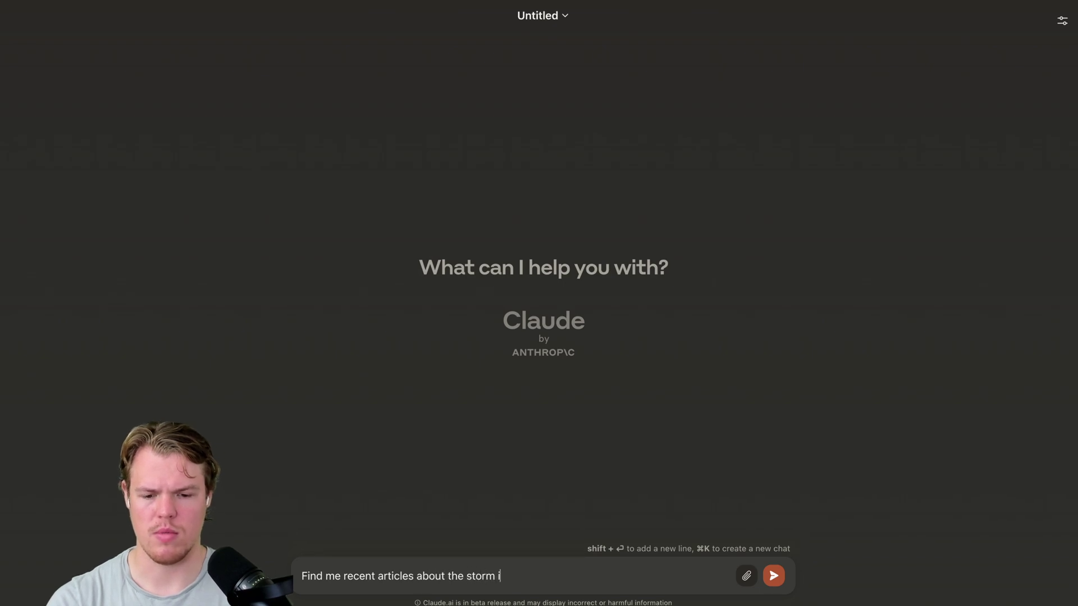
text(n California)
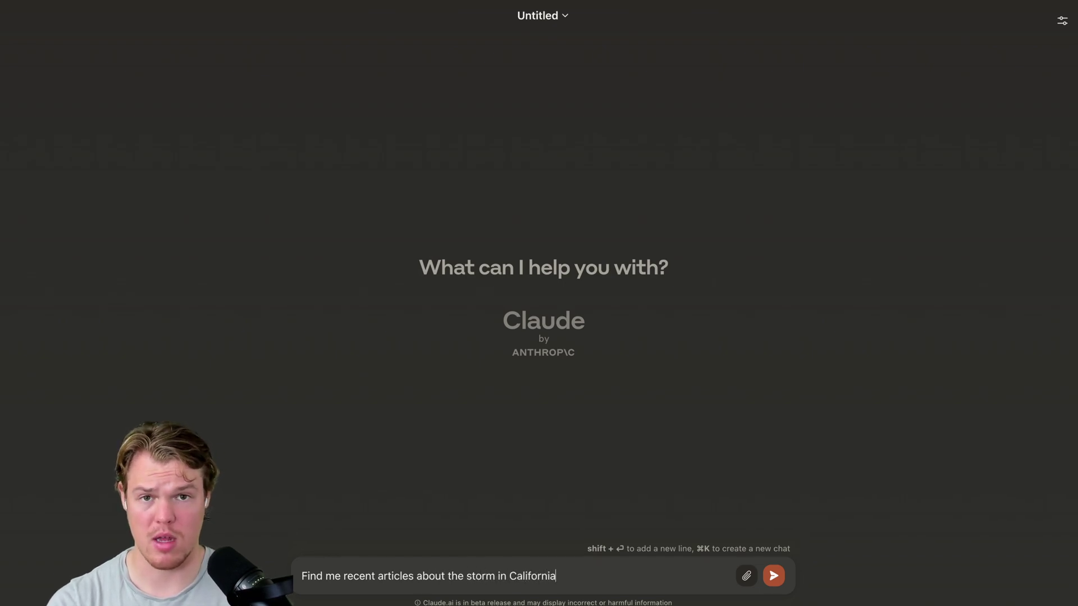
key(super+a)
key(ctrl+c)
click(220, 332)
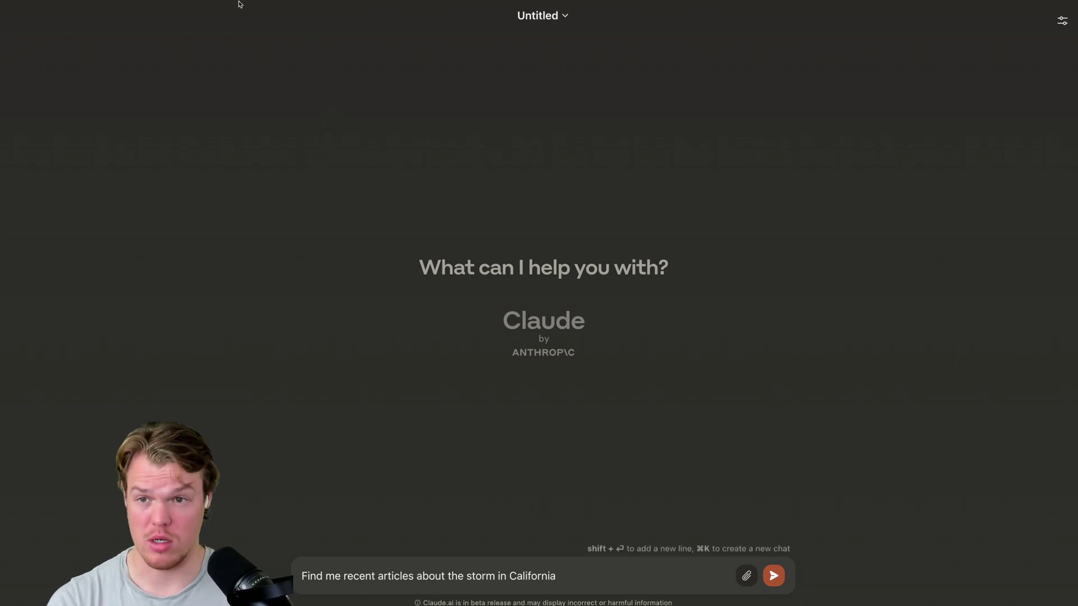
- Paste the storm question into a new ChatGPT chat and send it
key(ctrl+Tab)
key(ctrl+v)
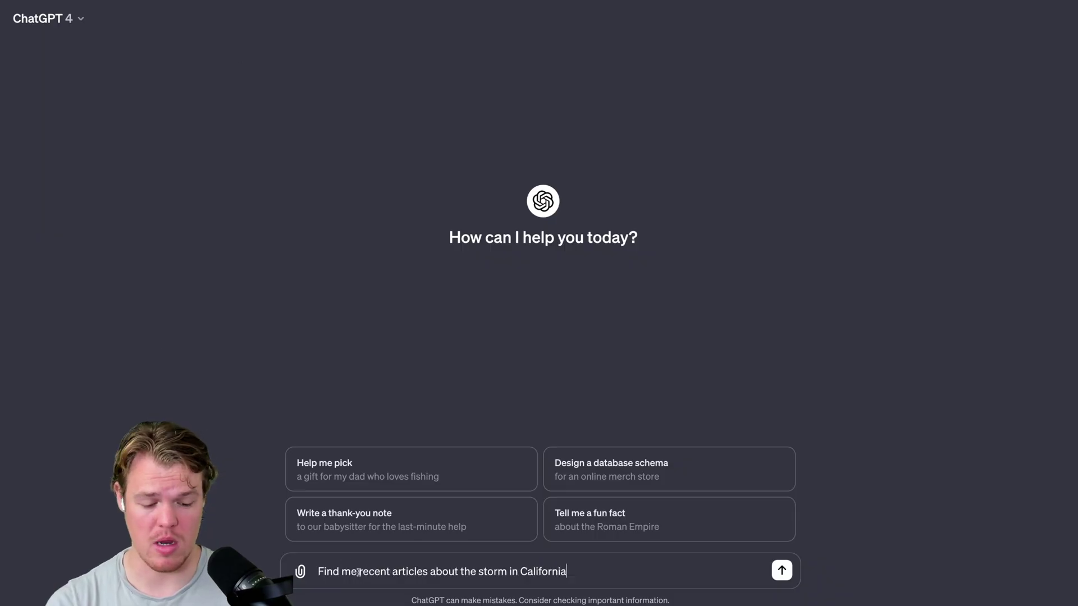
key(Return)
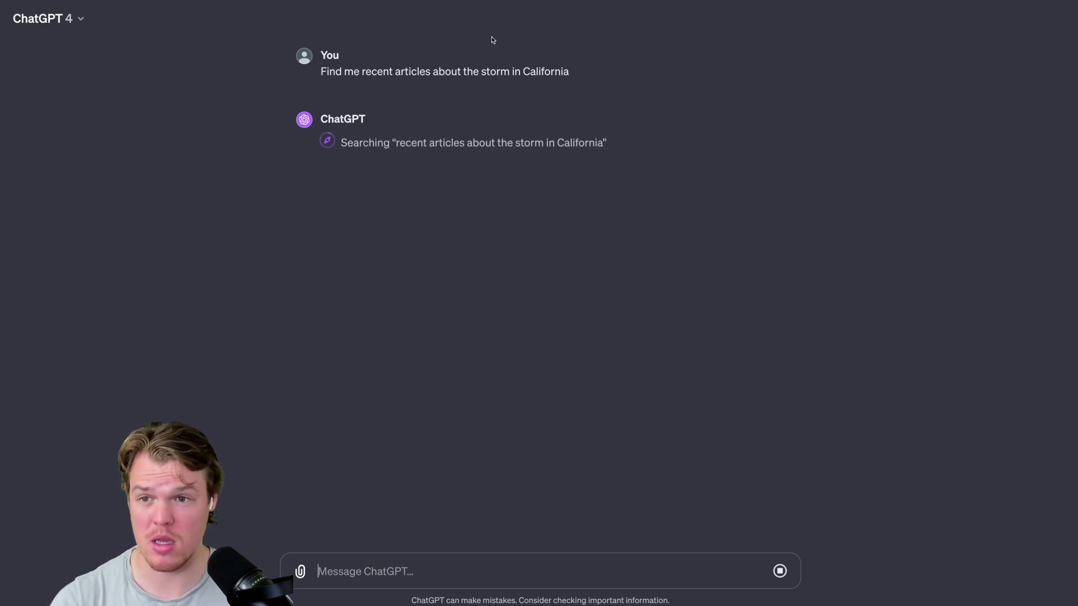
- Send the California storm question to Claude and let its reply finish streaming
click(773, 576)
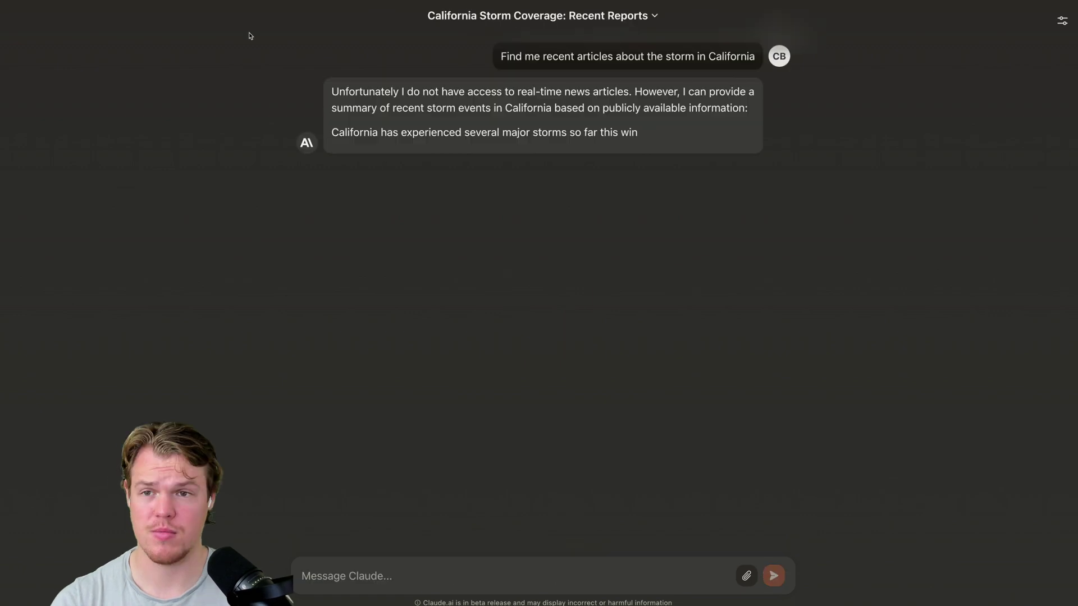